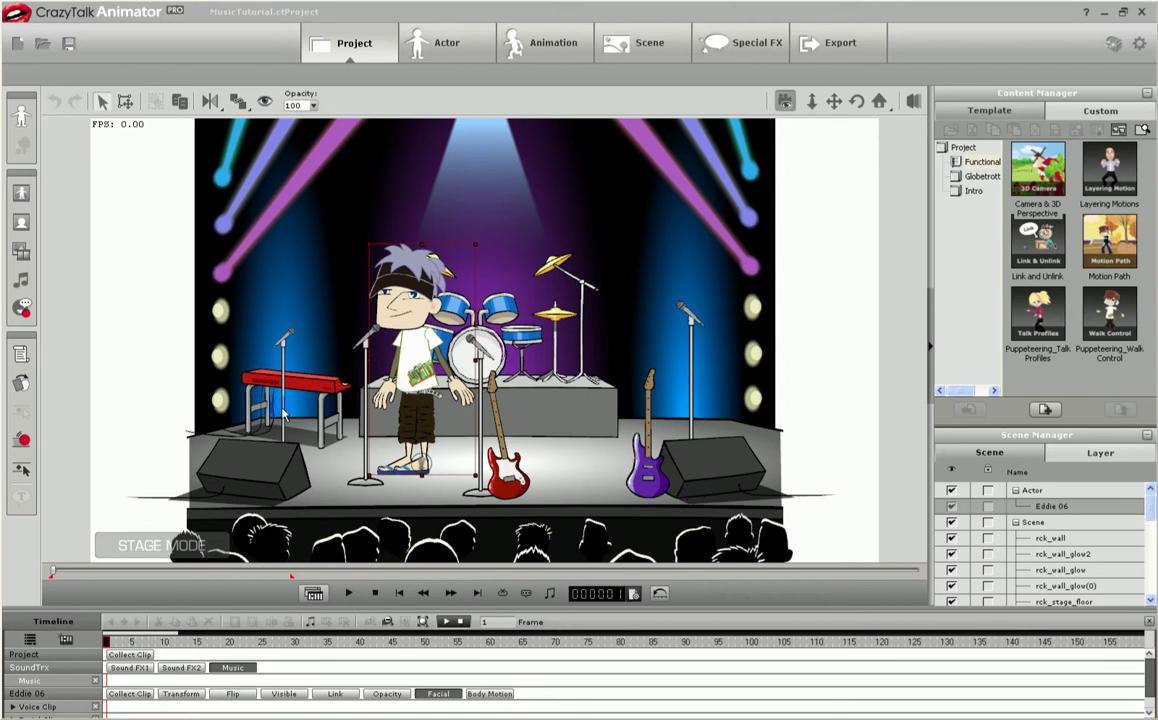
# Import comedy_circus_music(5secs).mp3 onto the Music track as the opening clip
pyautogui.rightClick(108, 686)
pyautogui.click(115, 605)
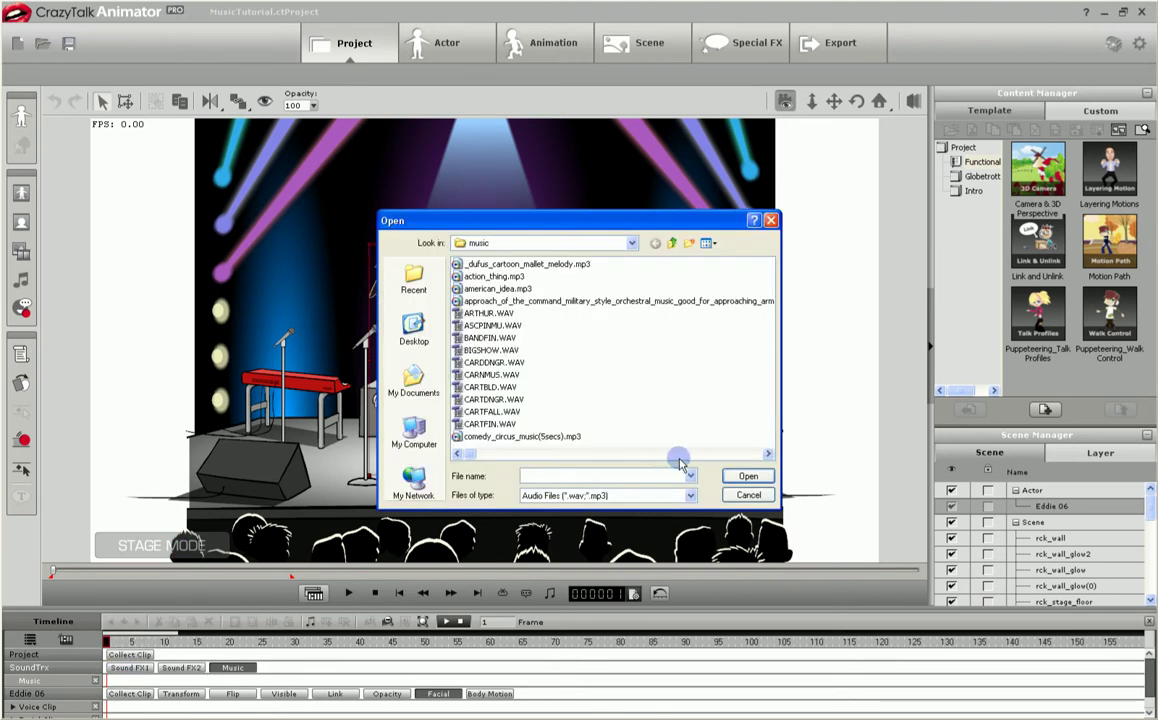
pyautogui.doubleClick(549, 437)
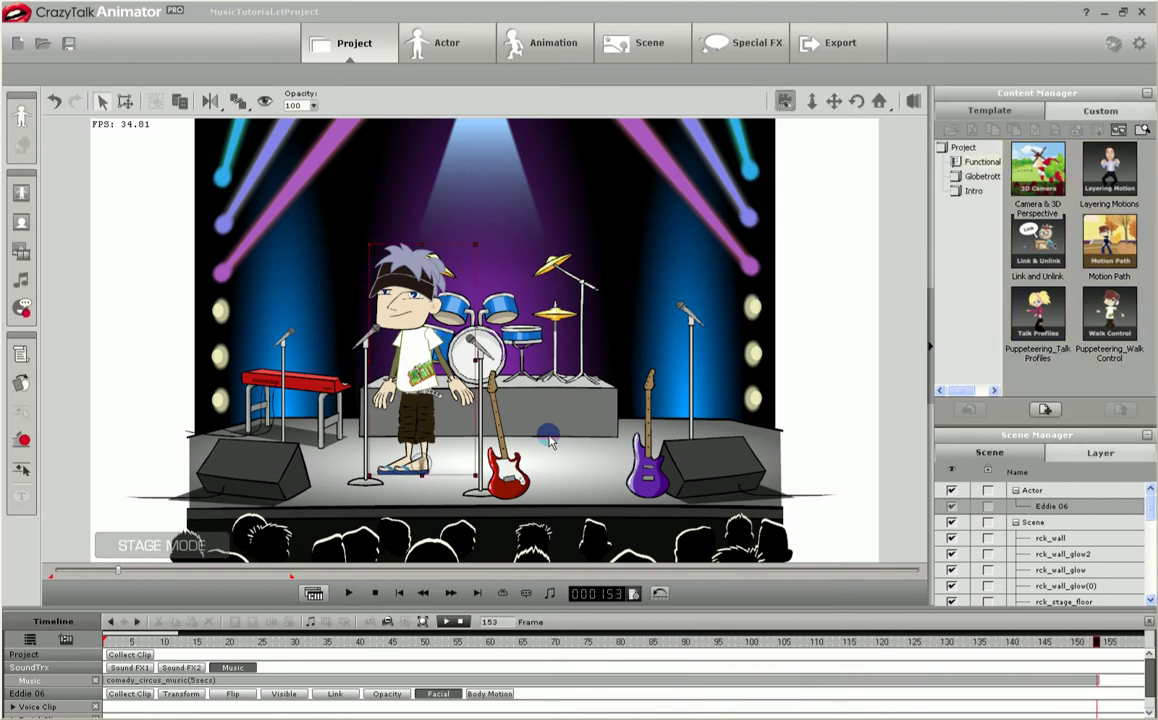
# Load StartTheShow.mp3 from a wave file as Eddie's voice, placed after the circus clip
pyautogui.click(310, 623)
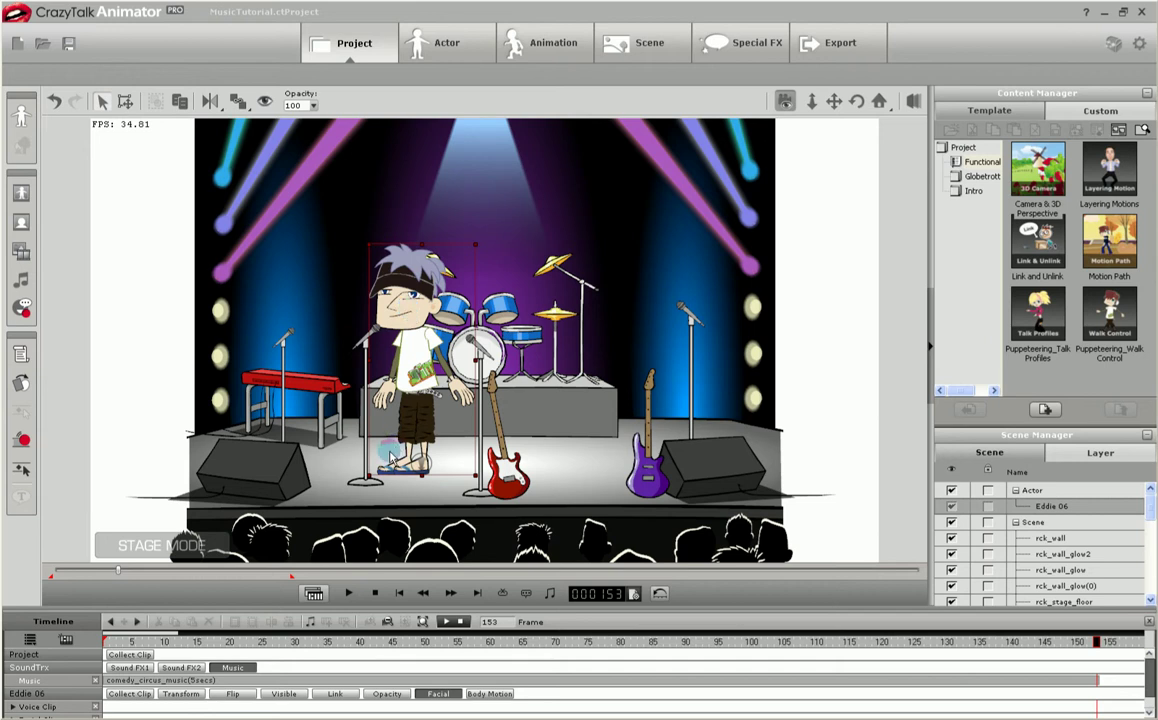
pyautogui.click(21, 307)
pyautogui.click(578, 389)
pyautogui.click(707, 243)
pyautogui.click(722, 306)
pyautogui.press('s')
pyautogui.scroll(-5, 517, 346)
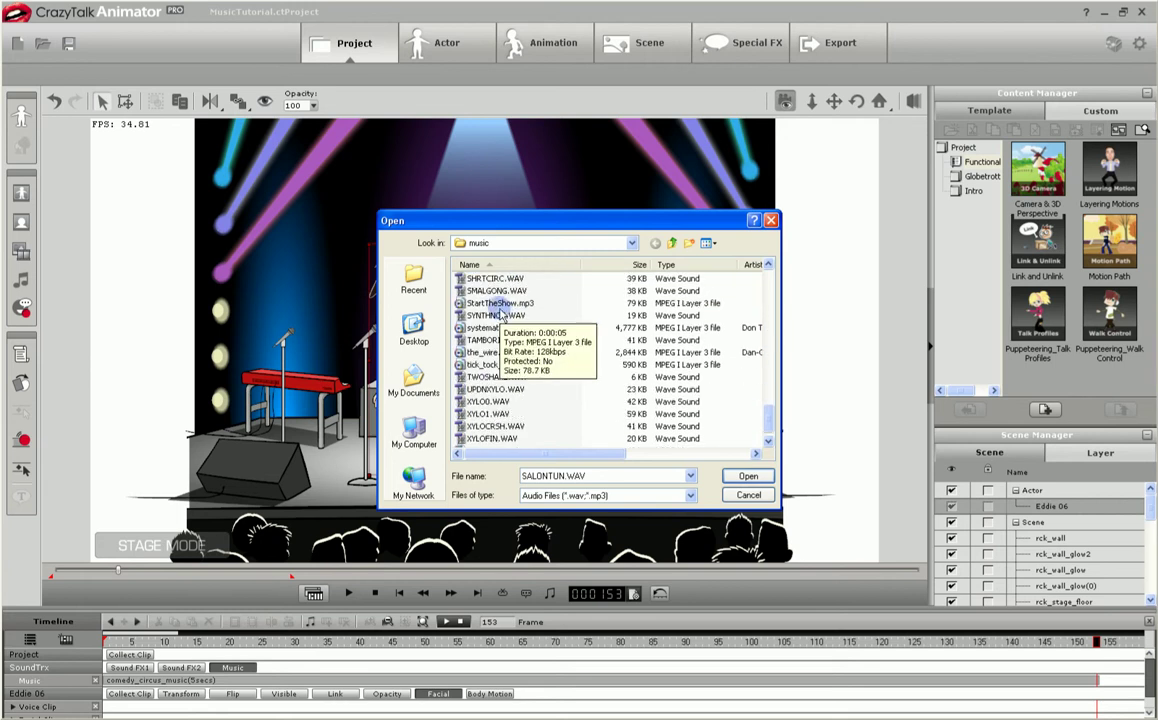
pyautogui.doubleClick(500, 304)
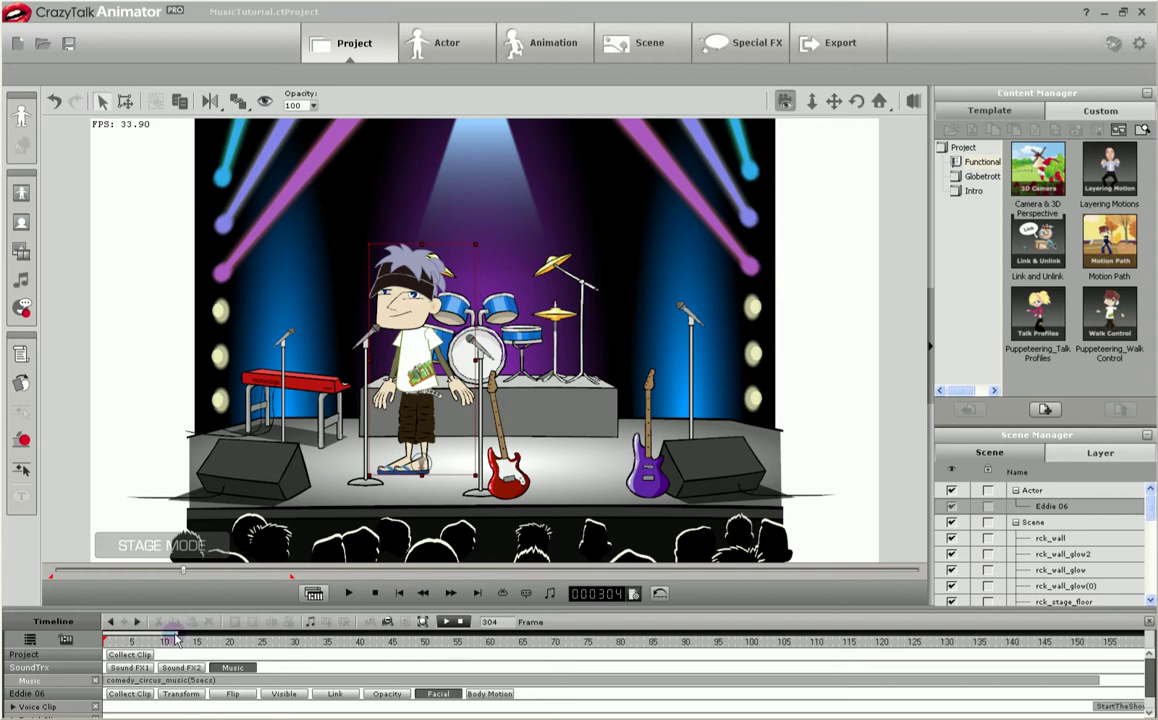
# Import comedy_circus_music(end727secs).mp3 onto the Music track starting at frame 304
pyautogui.hscroll(3, 193, 642)
pyautogui.hscroll(10, 193, 642)
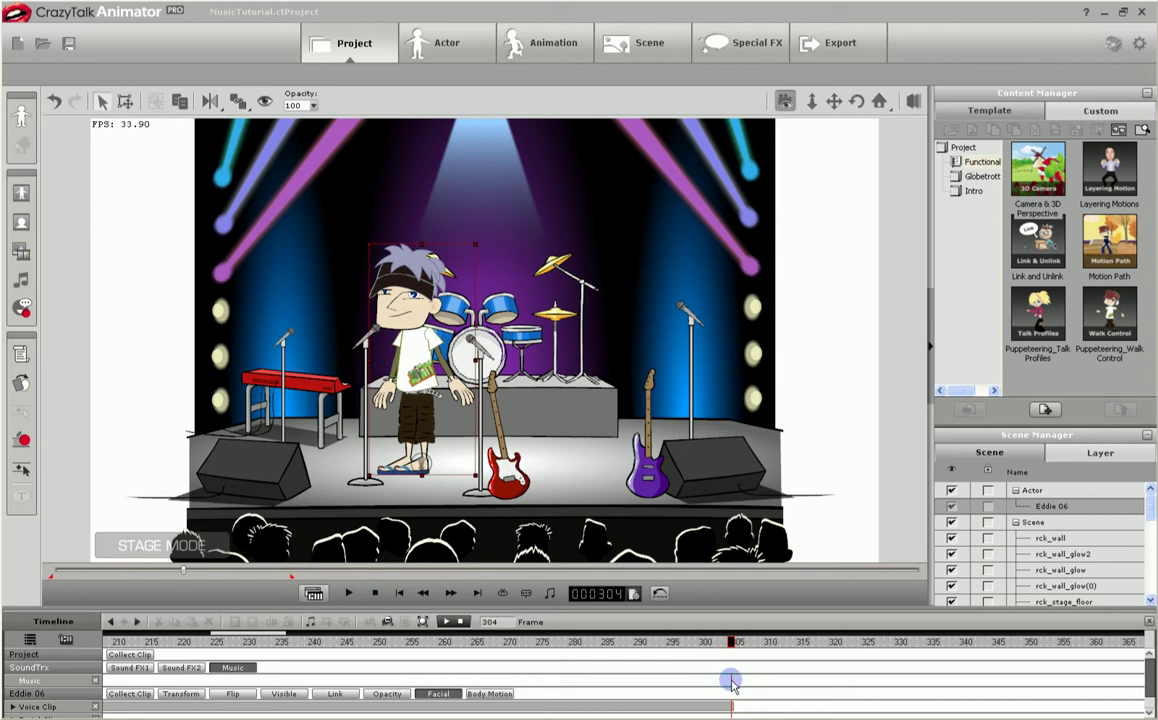
pyautogui.rightClick(733, 683)
pyautogui.click(740, 674)
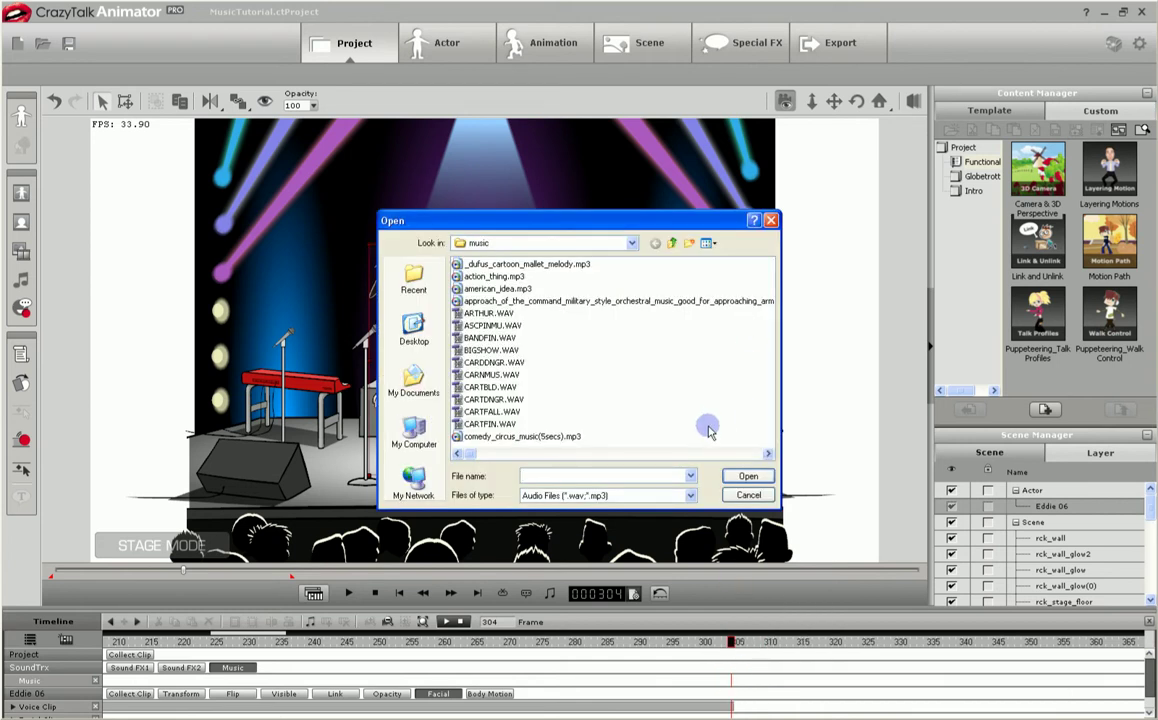
pyautogui.scroll(-1, 705, 412)
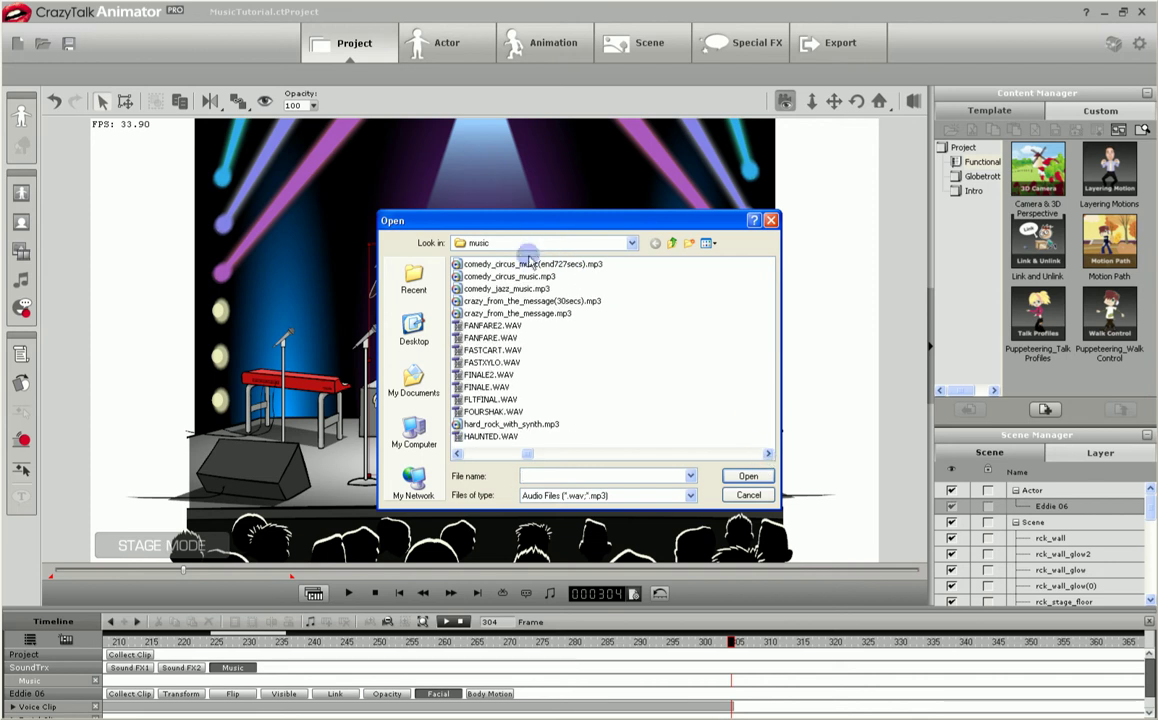
pyautogui.click(531, 265)
pyautogui.doubleClick(531, 265)
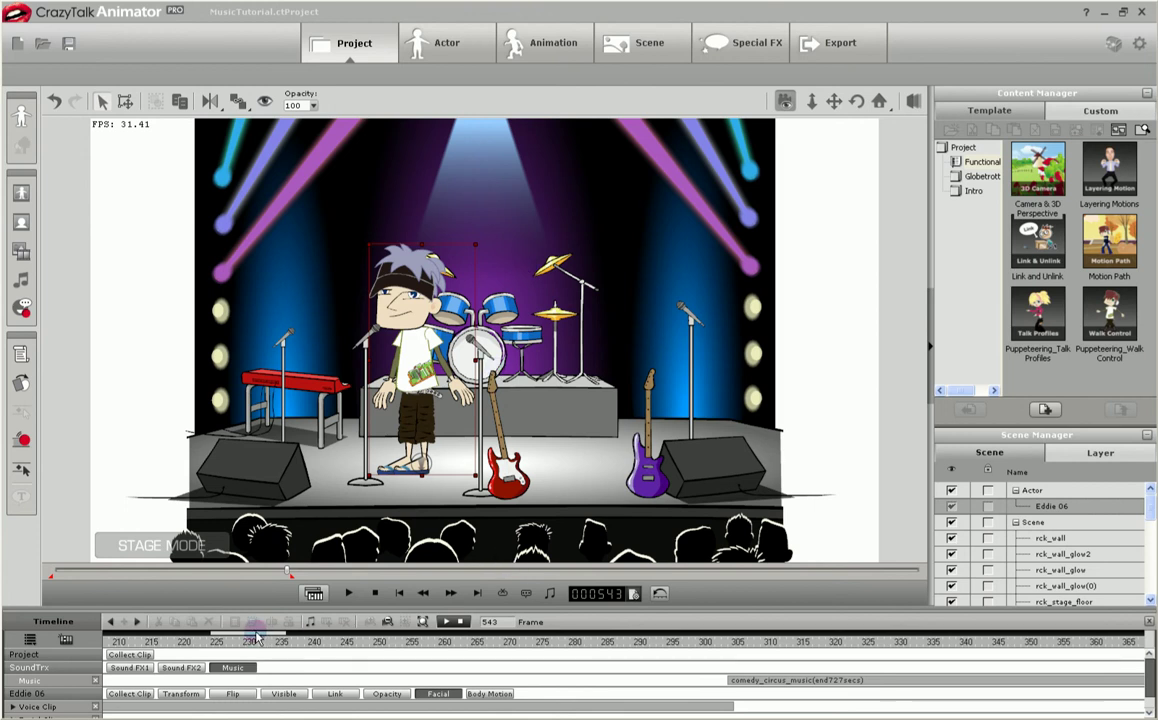
# Show the Music Modify settings for the comedy_circus_music(5secs) clip: volume 100%, fades 0%
pyautogui.moveTo(255, 640); pyautogui.dragTo(181, 641)
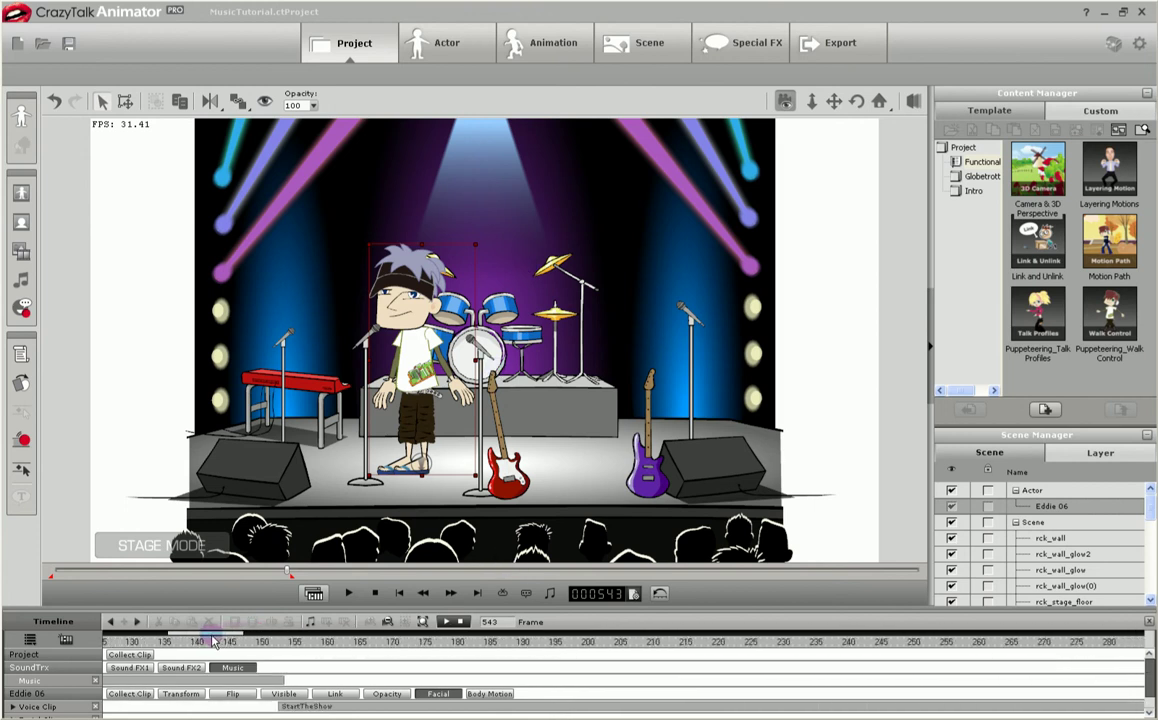
pyautogui.click(498, 682)
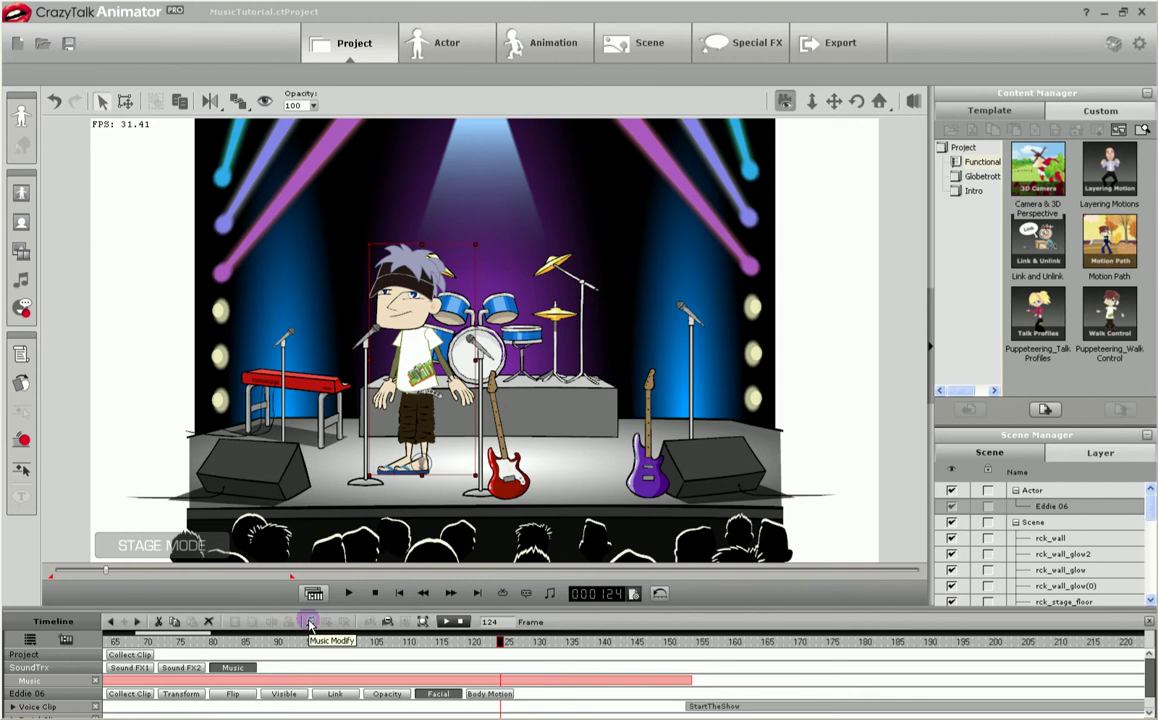
pyautogui.click(310, 622)
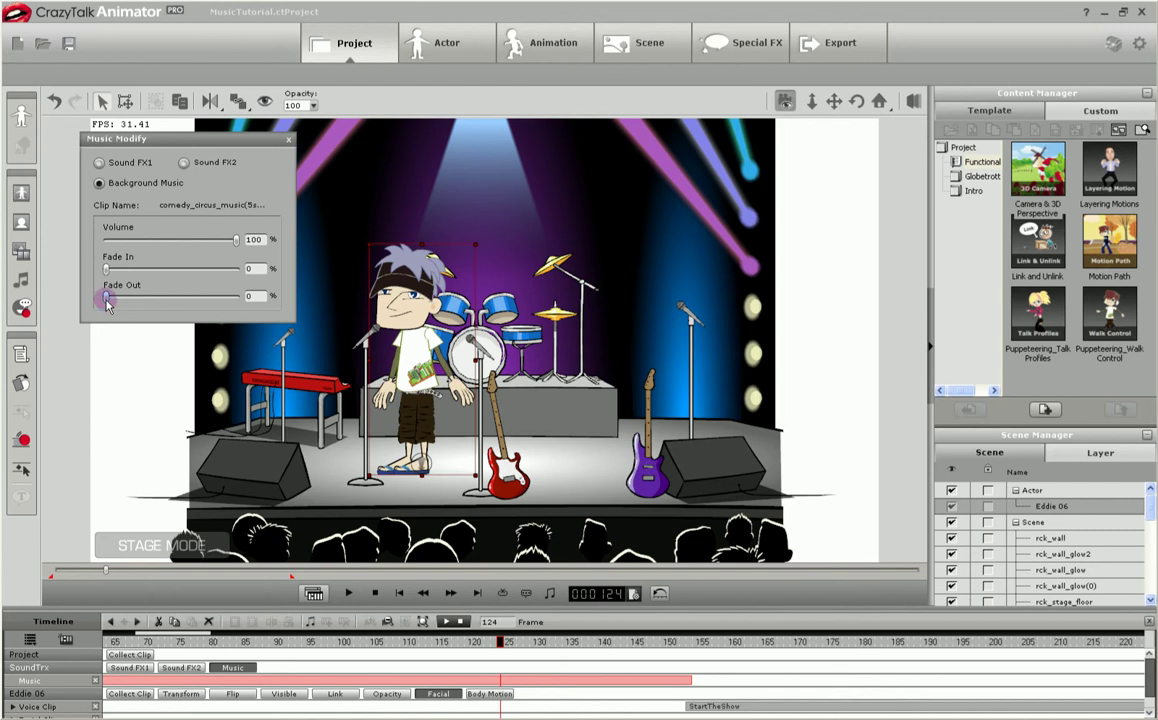
# Set the comedy_circus_music(5secs) clip's Fade Out to 10%, keeping volume 100%
pyautogui.moveTo(107, 302); pyautogui.dragTo(133, 305)
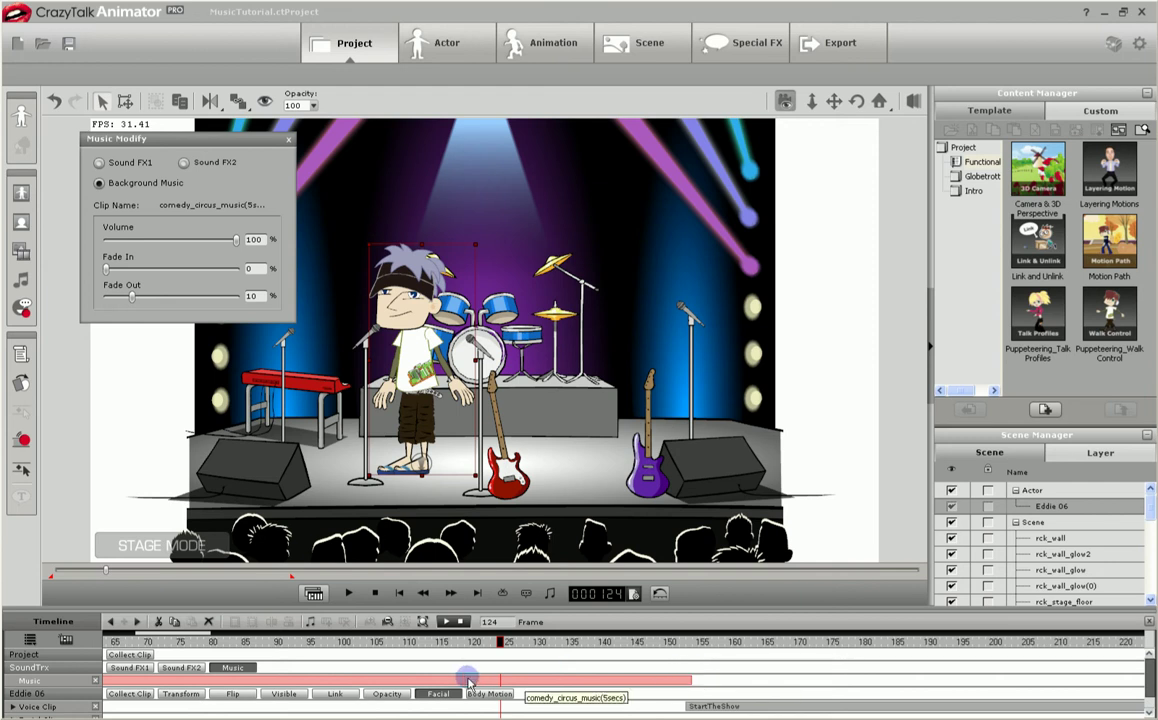
pyautogui.scroll(-6, 183, 637)
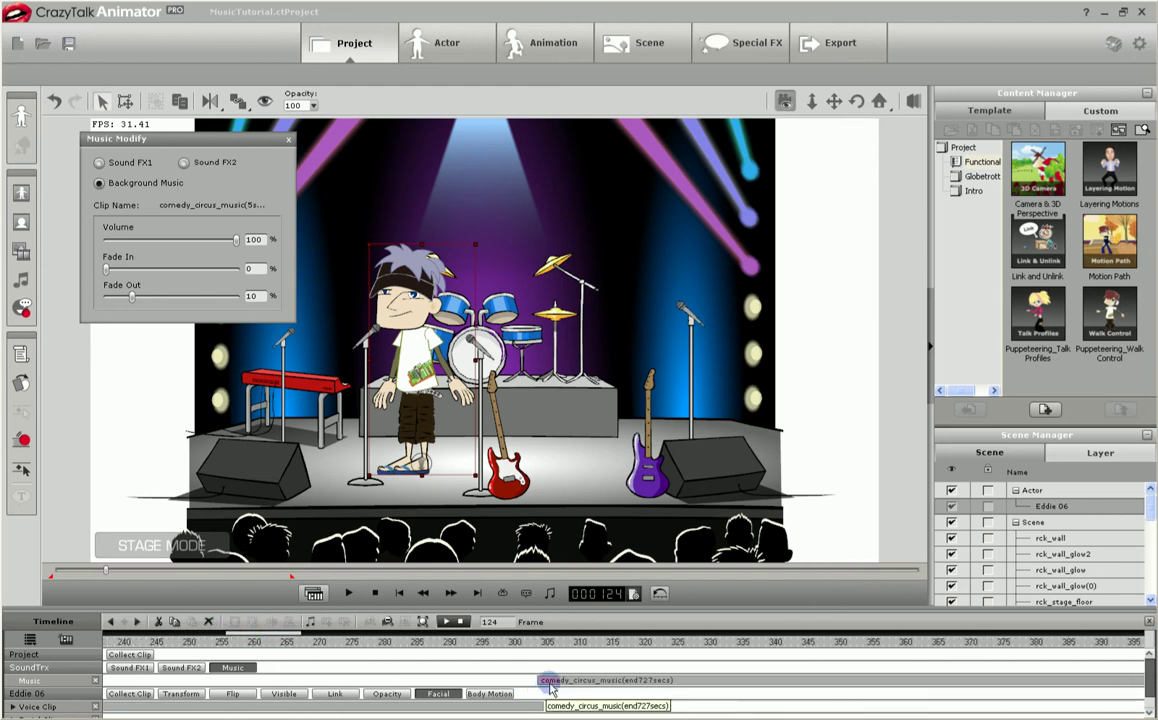
# Set the comedy_circus_music(end727secs) clip's Fade In to 15% and close Music Modify
pyautogui.click(560, 683)
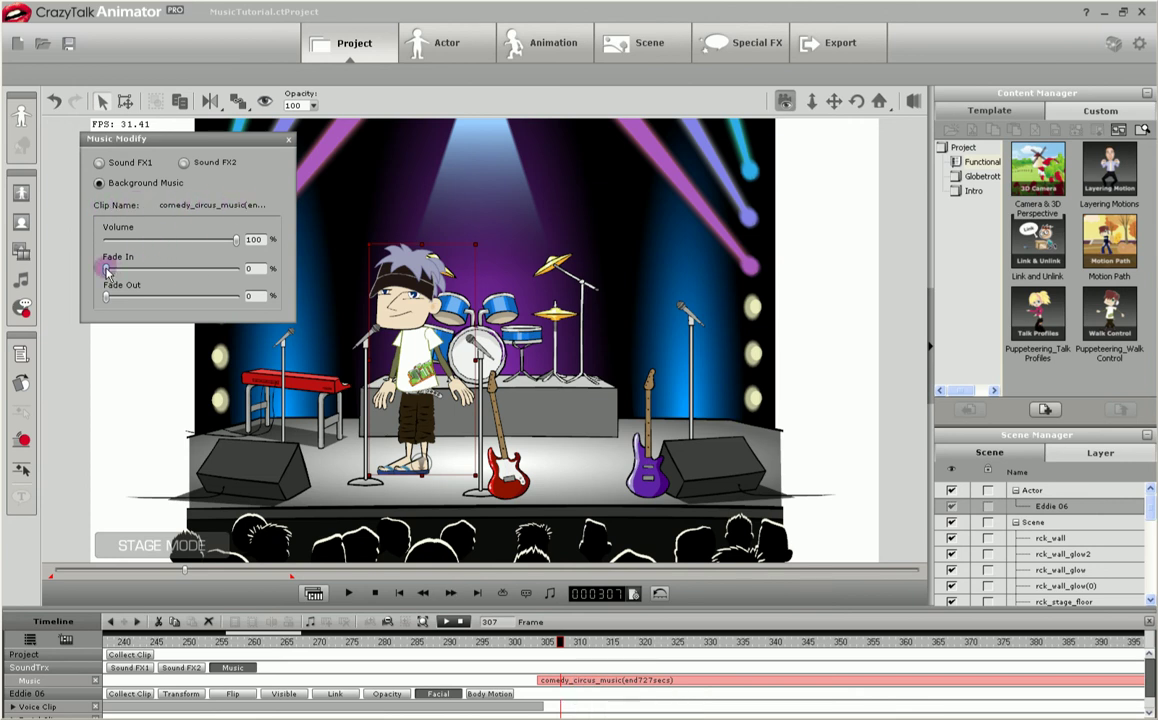
pyautogui.moveTo(106, 269); pyautogui.dragTo(142, 271)
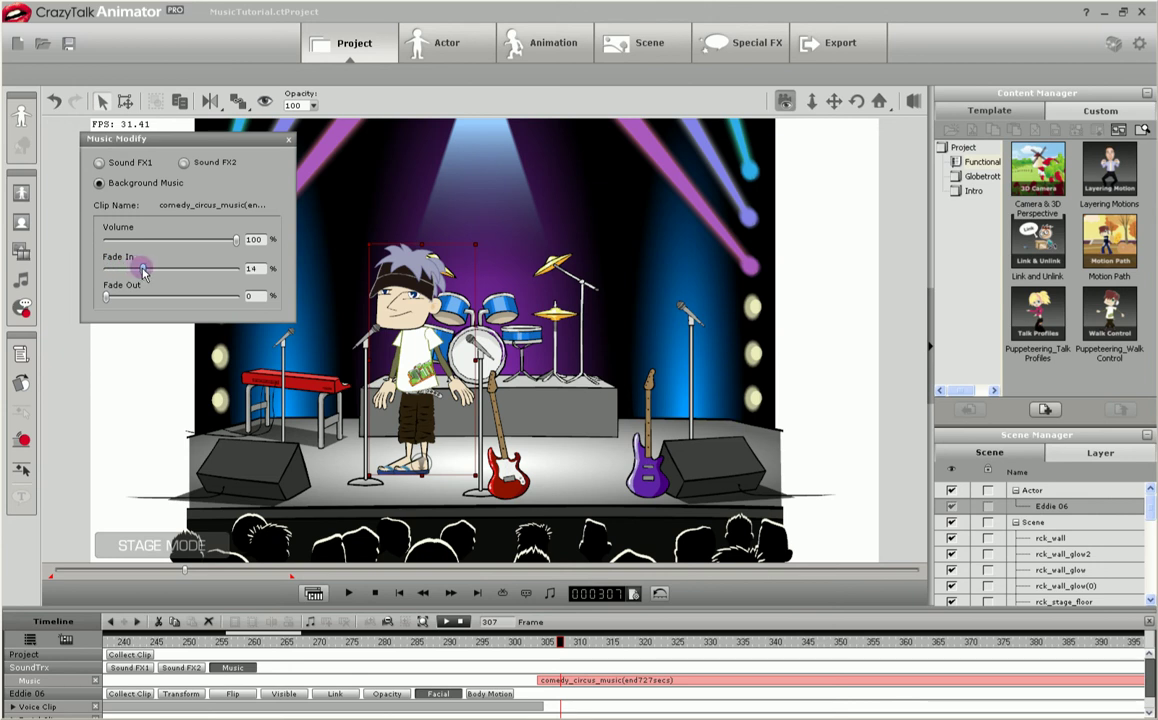
pyautogui.click(287, 143)
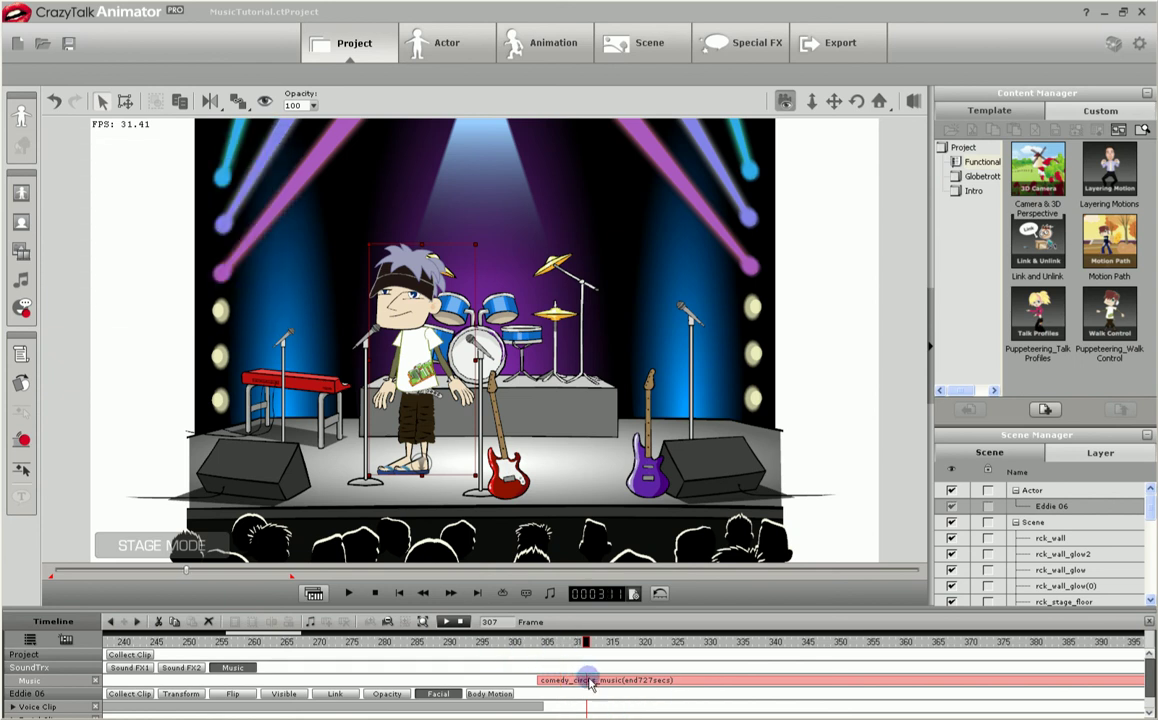
# Drag the comedy_circus_music(end727secs) clip left to start around frame 300
pyautogui.moveTo(587, 681); pyautogui.dragTo(563, 684)
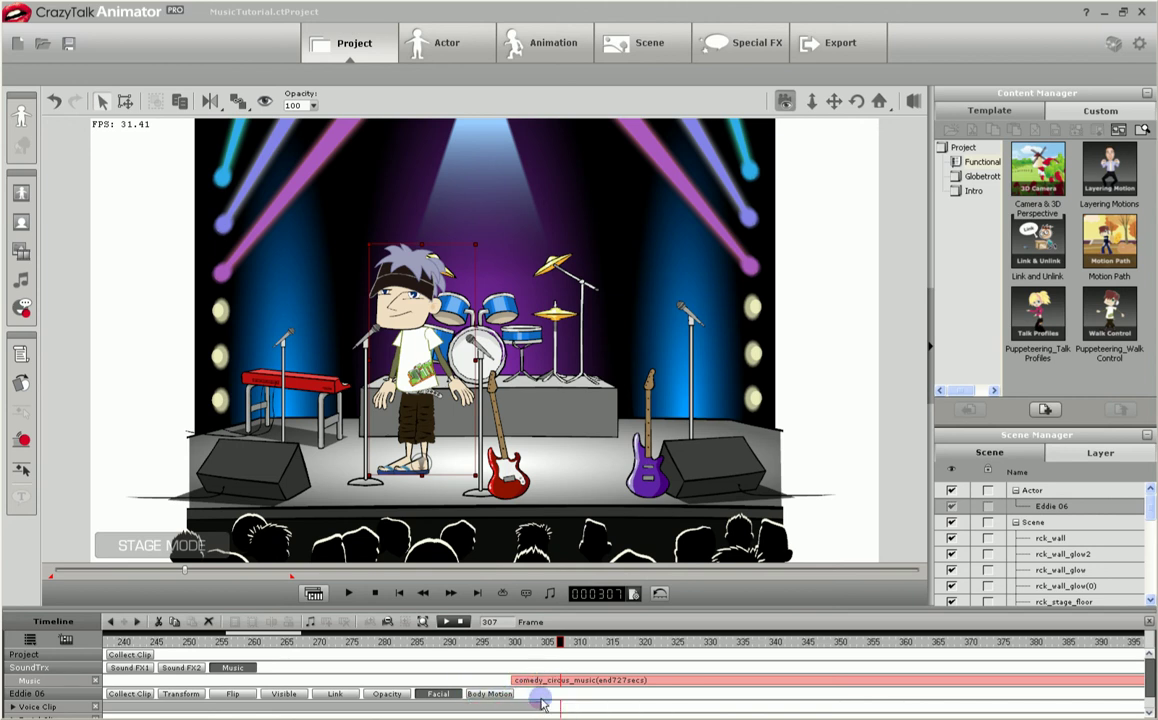
# Play the scene from frame 1 and stop playback at frame 550
pyautogui.click(399, 595)
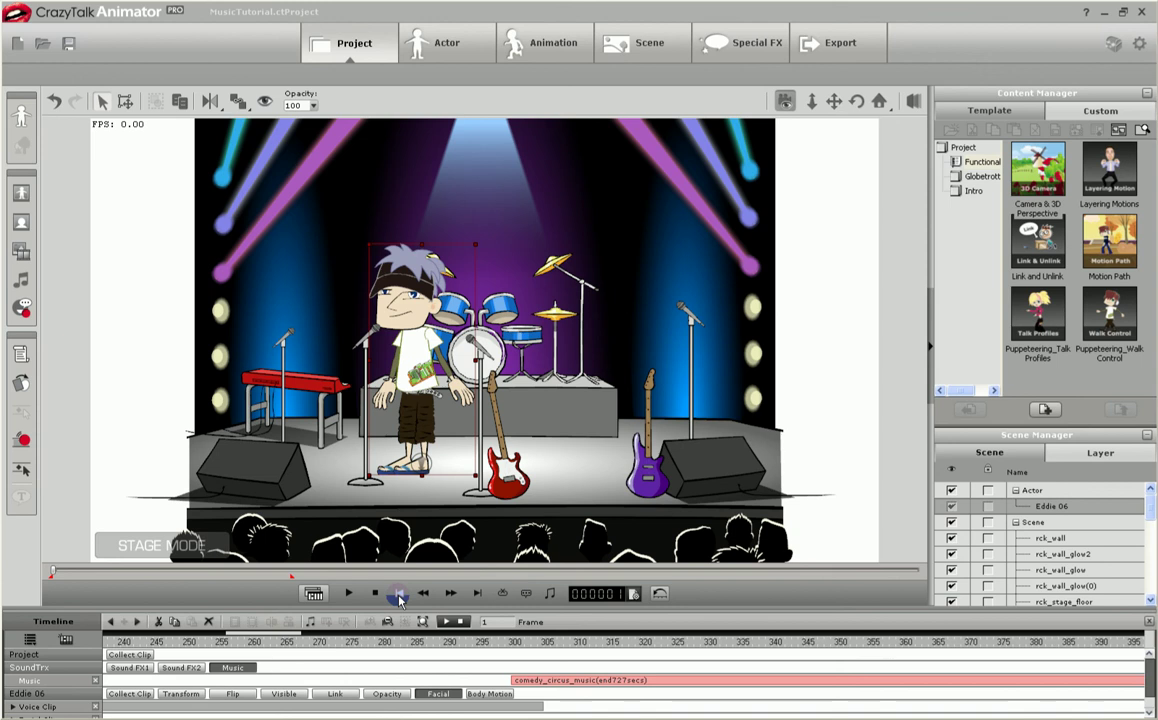
pyautogui.press('space')
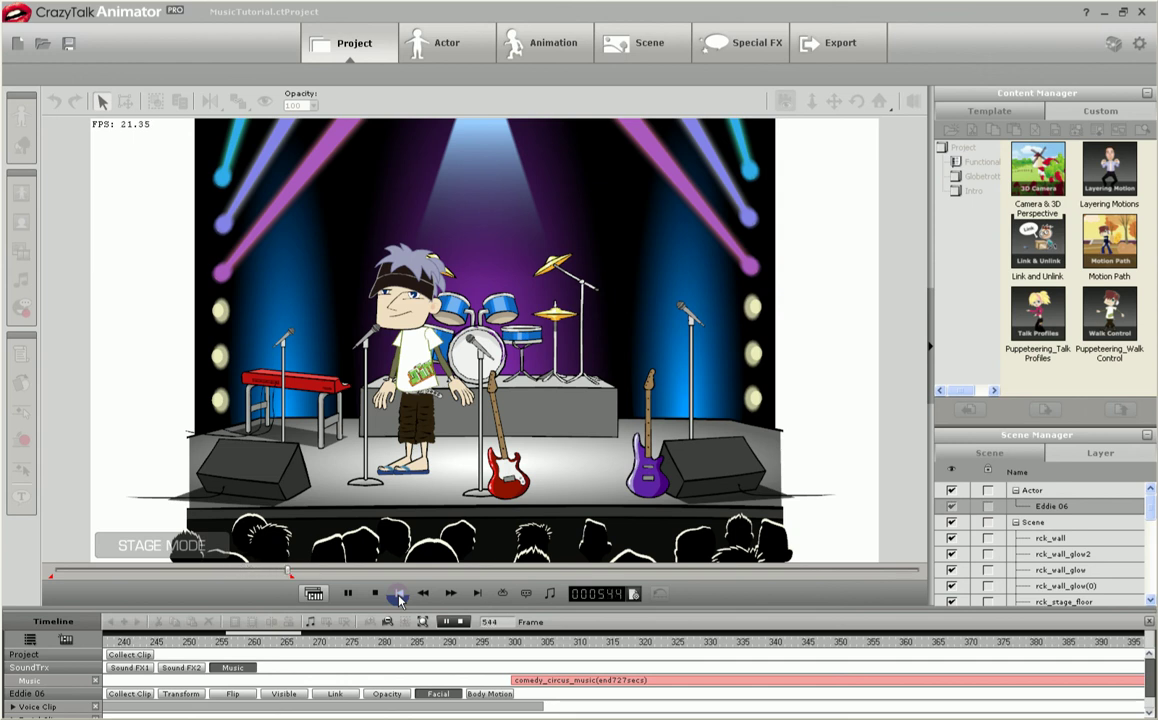
pyautogui.click(399, 594)
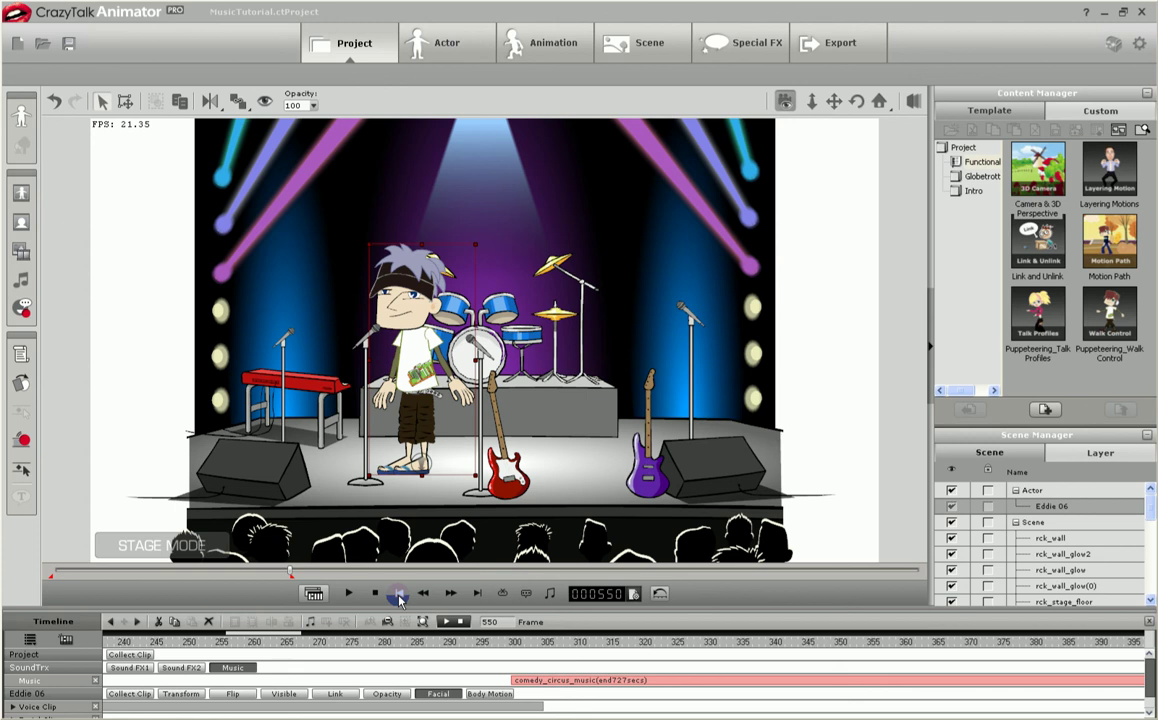